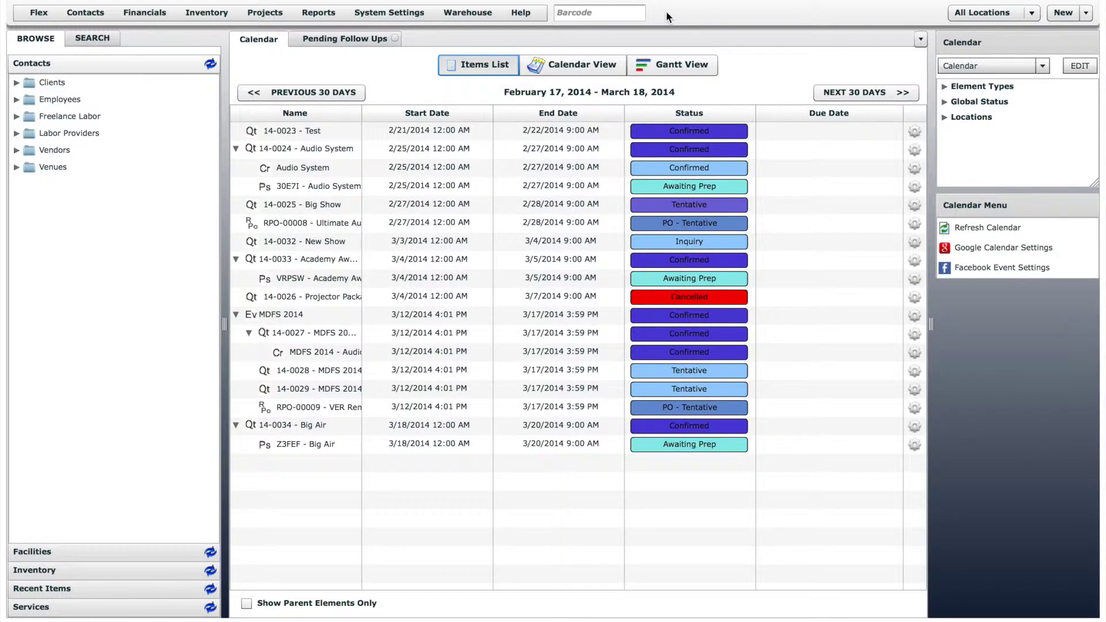
- Create a security policy named "Weekend Restriction" with the description "Restricts Flex use on weekends"
click(406, 13)
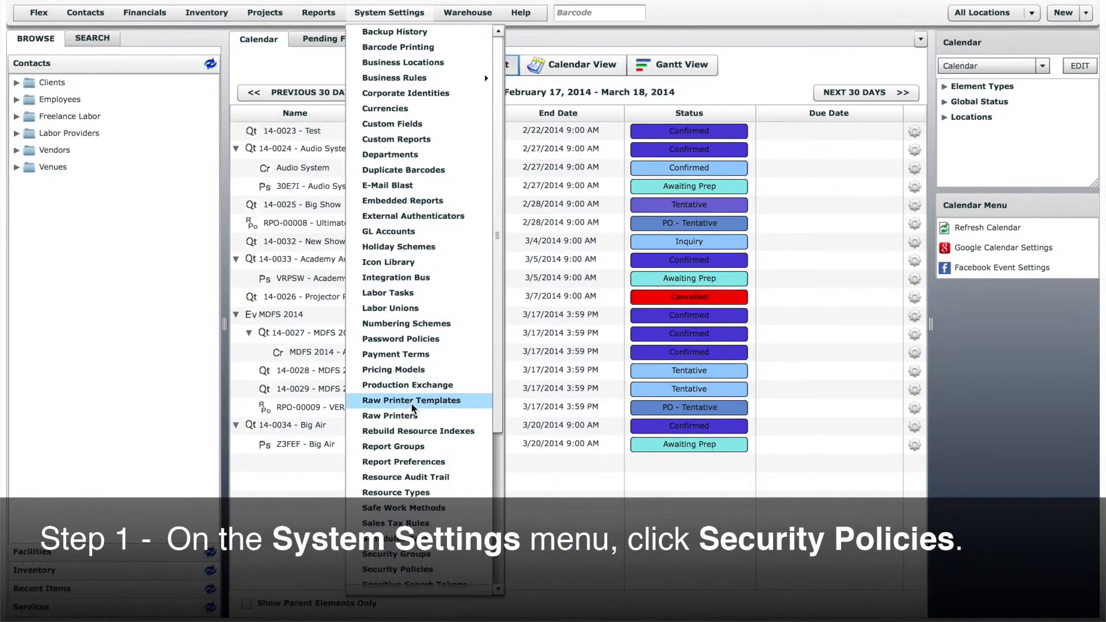
click(412, 569)
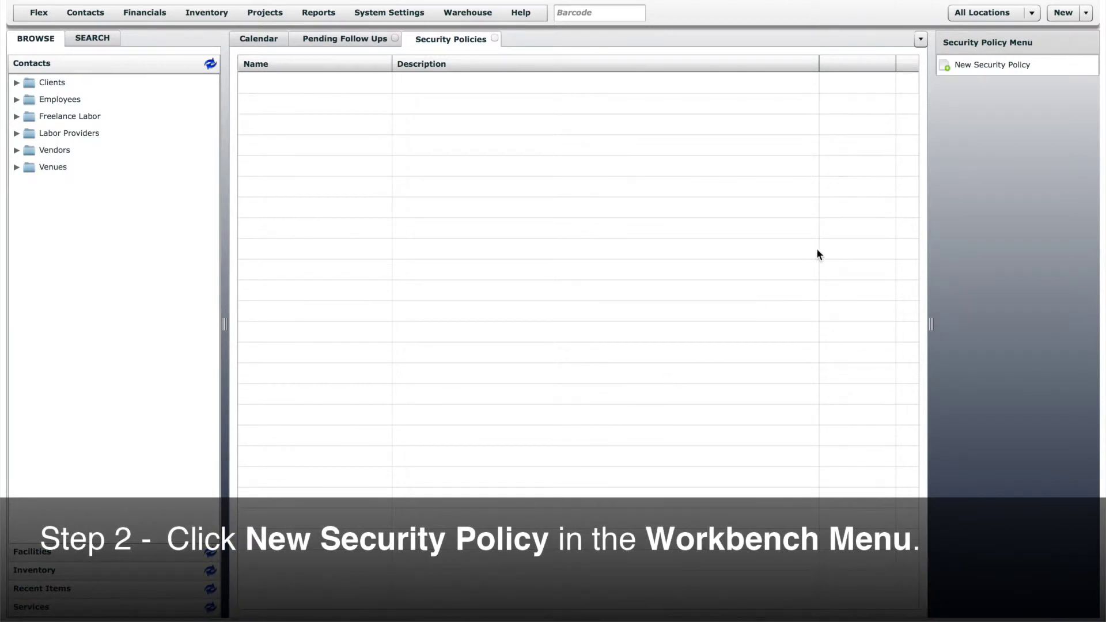
click(983, 66)
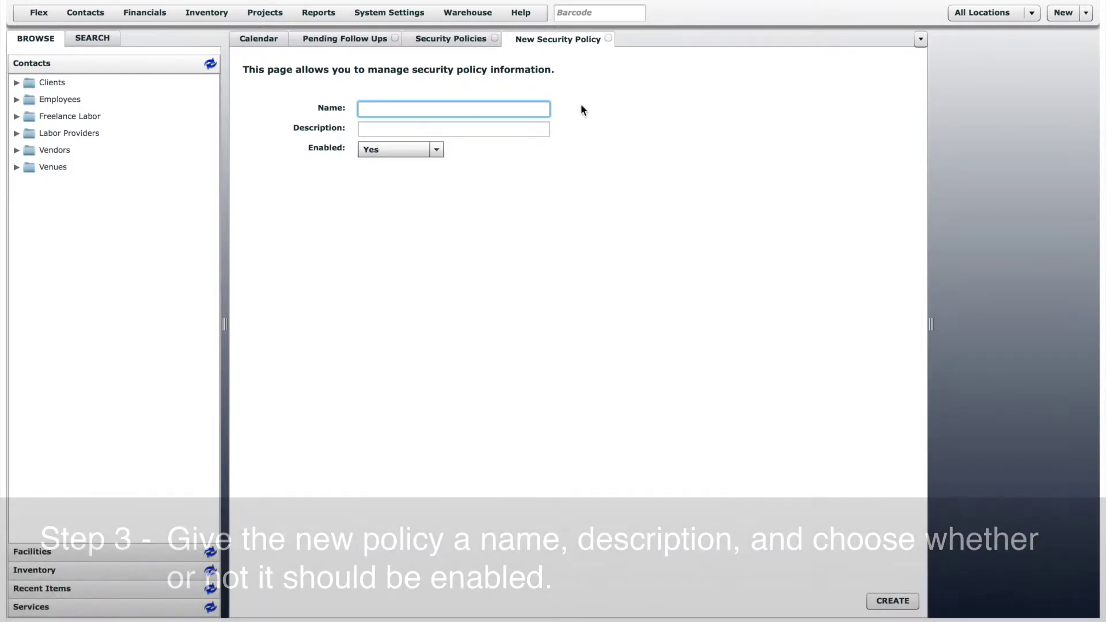
mouse_move(538, 110)
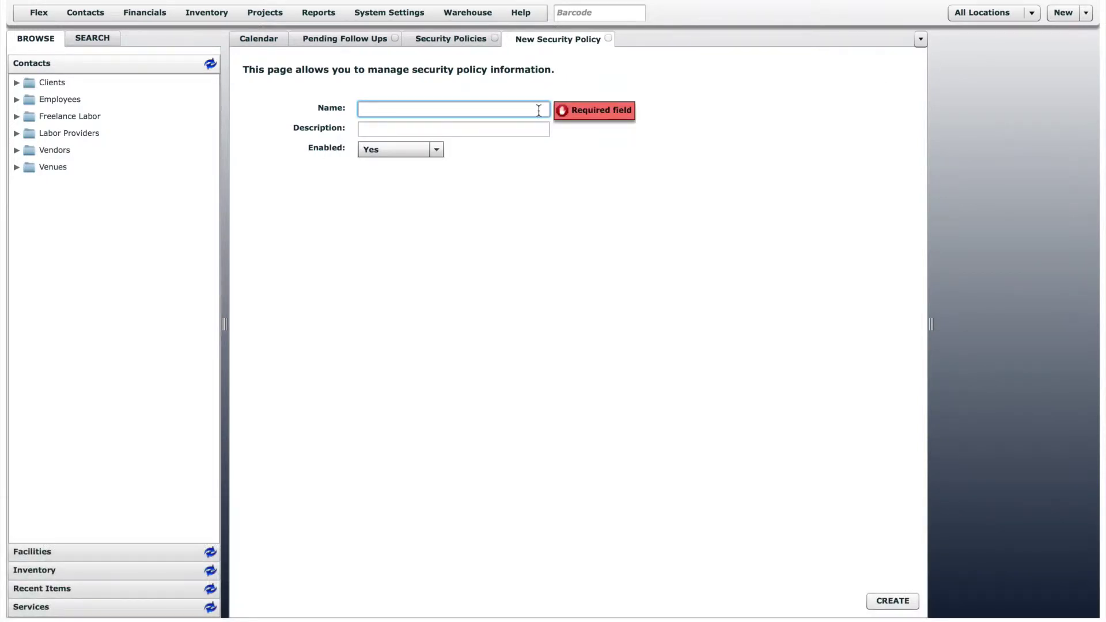
text(Weekend Restriction)
click(533, 127)
text(Restr)
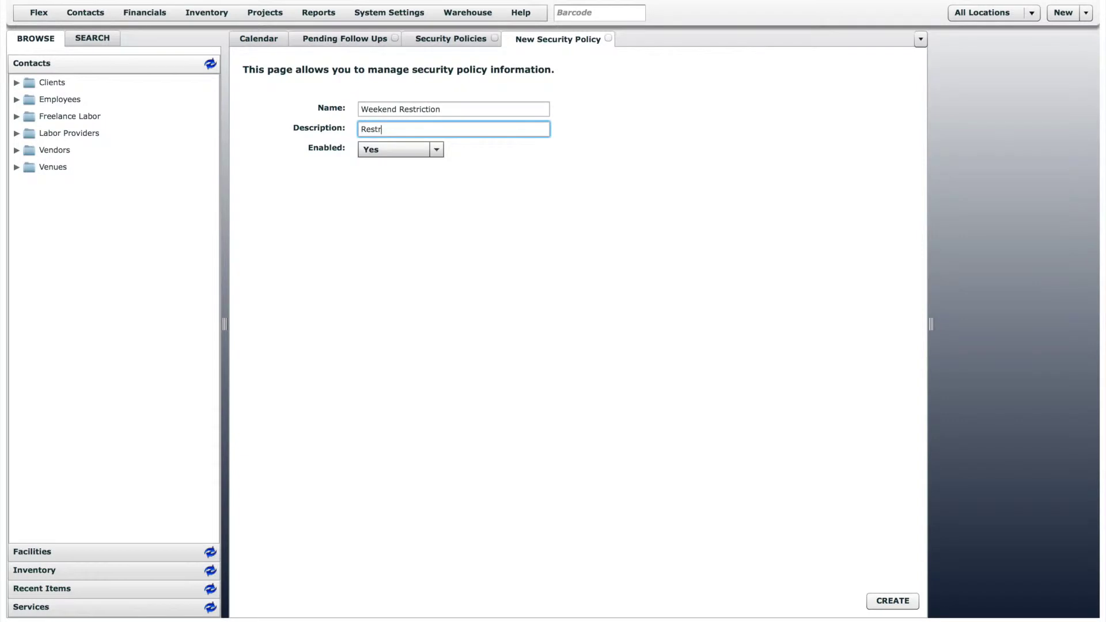
text(icts Flex use on weekends)
click(893, 601)
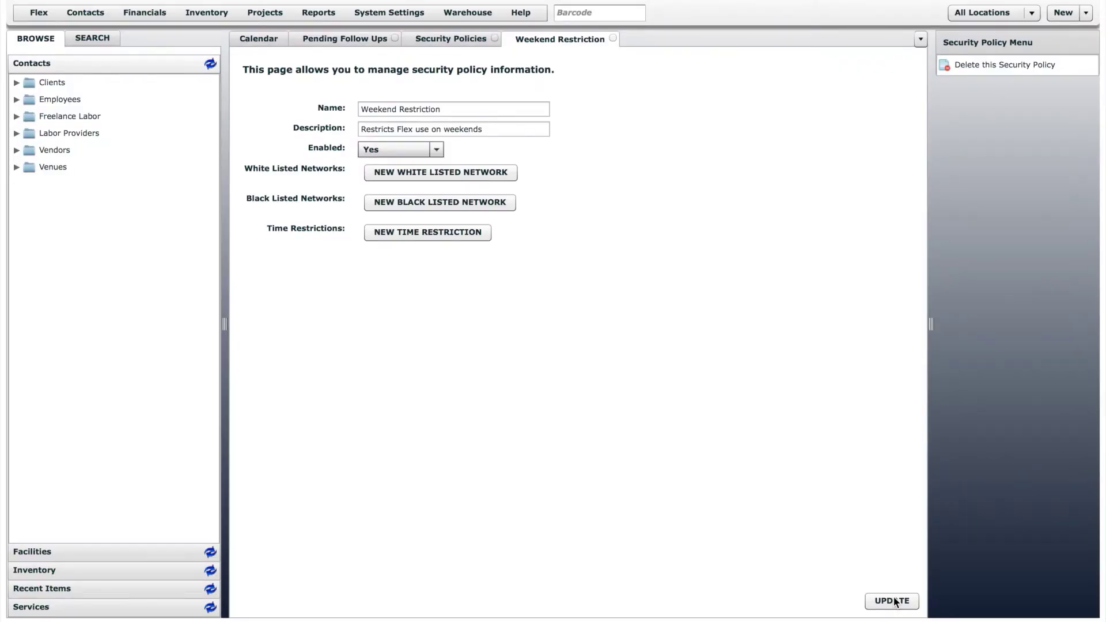
- Add a new time restriction for Sunday and Saturday to the policy, with a start time of 12:00 AM
click(427, 233)
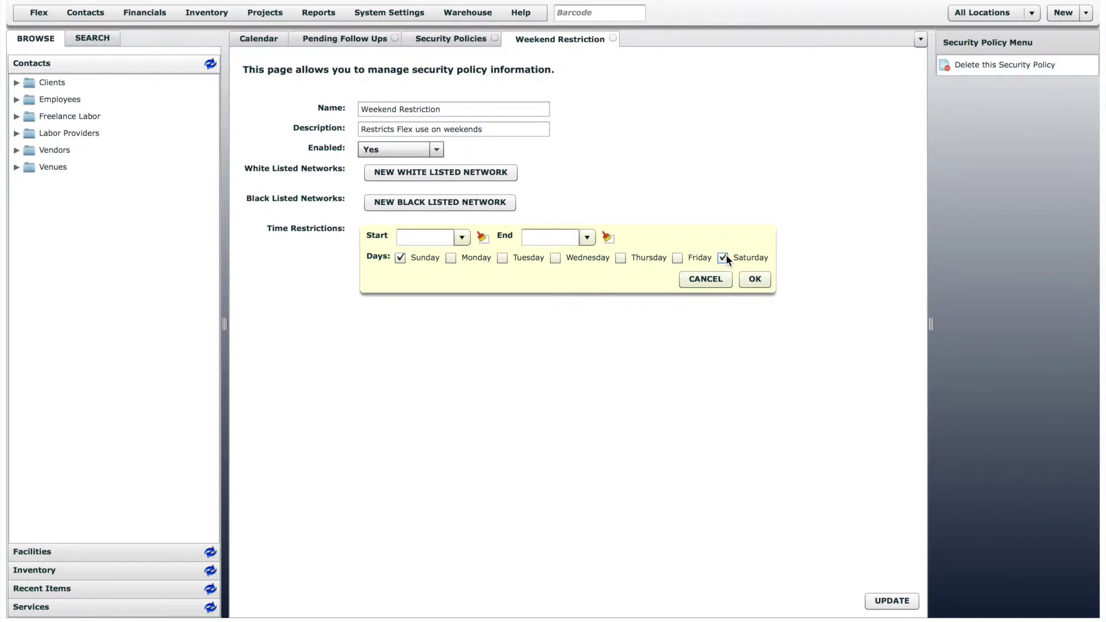
click(462, 238)
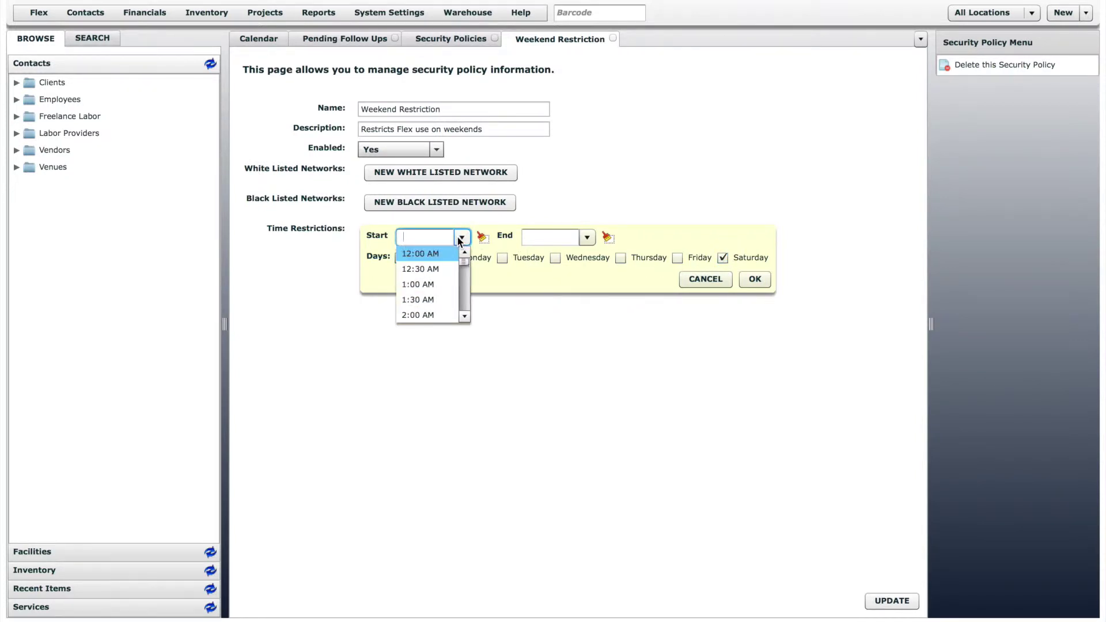
click(444, 252)
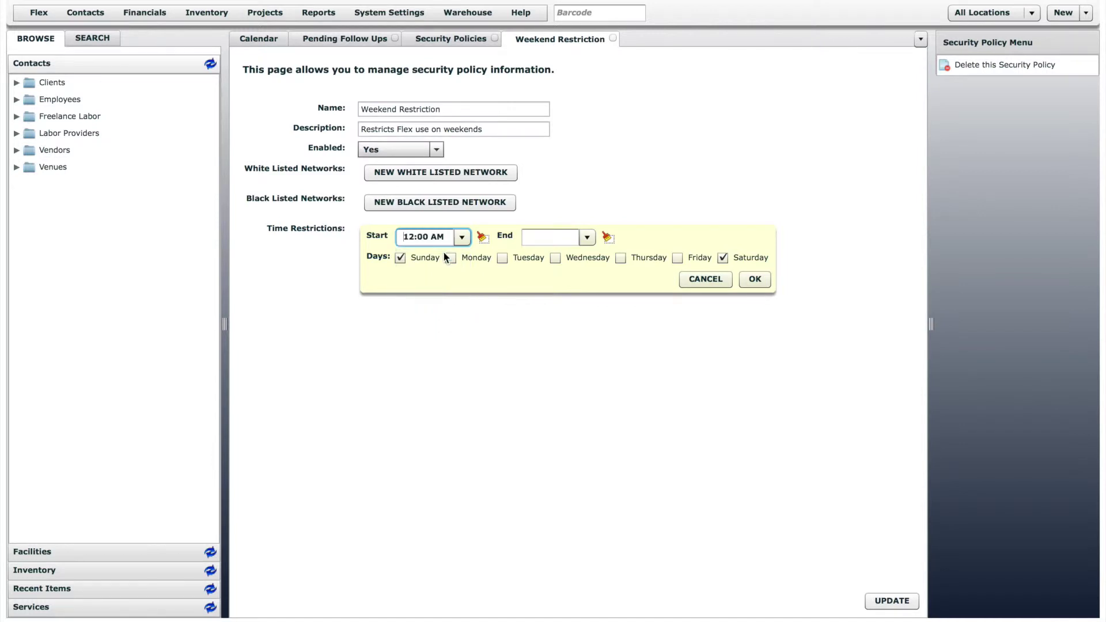
- Set the time restriction's end to 11:59 PM, accept the restriction and save the policy
click(587, 238)
drag(592, 260, 589, 316)
click(555, 316)
click(553, 236)
key(BackSpace)
key(BackSpace)
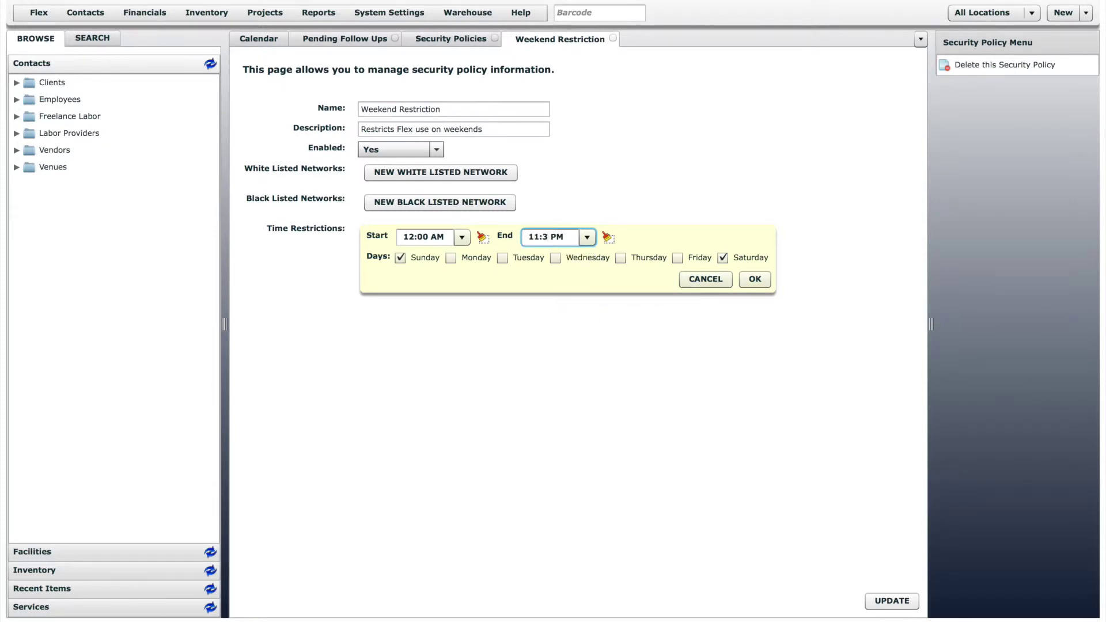
text(59)
click(644, 232)
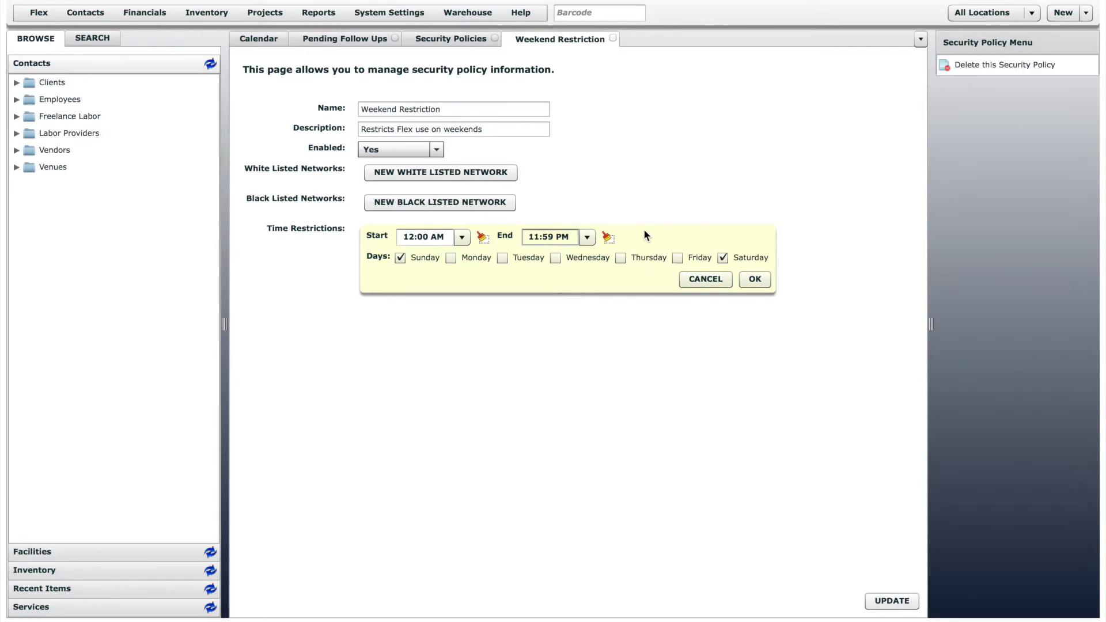
click(754, 280)
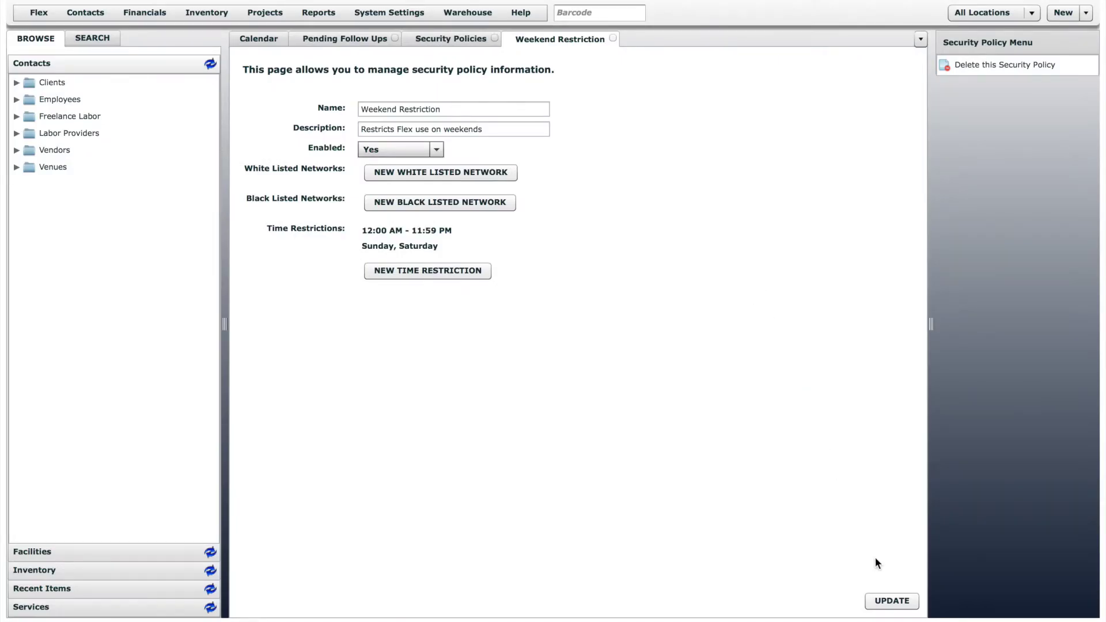
click(892, 600)
- Choose Weekend Restriction as the security policy of the Shop Techs security group, and close the group without updating it
click(389, 13)
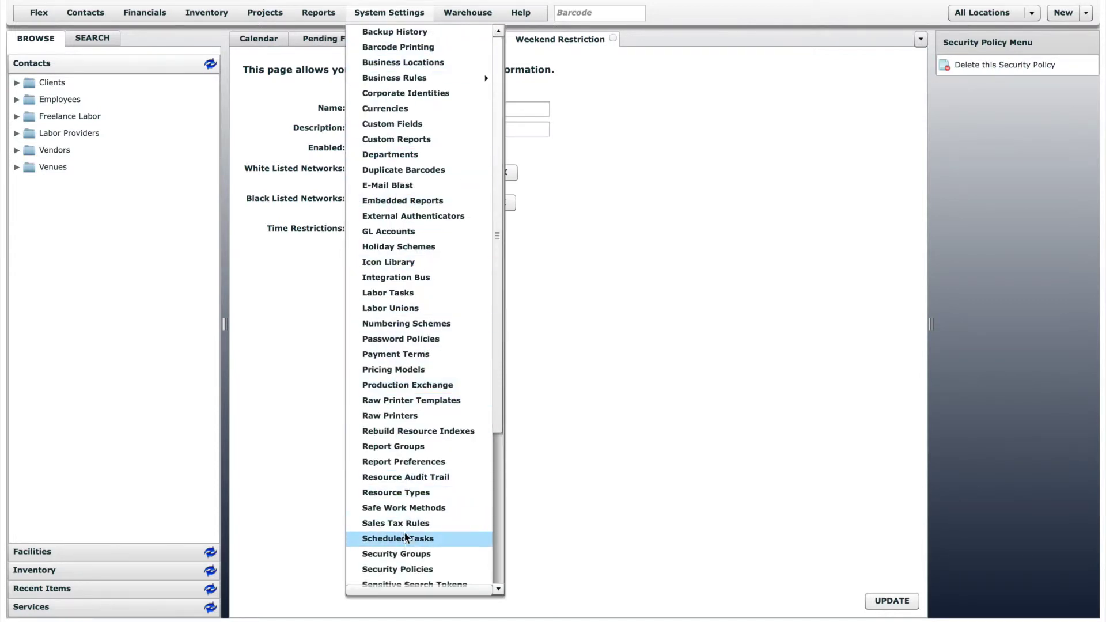
click(406, 555)
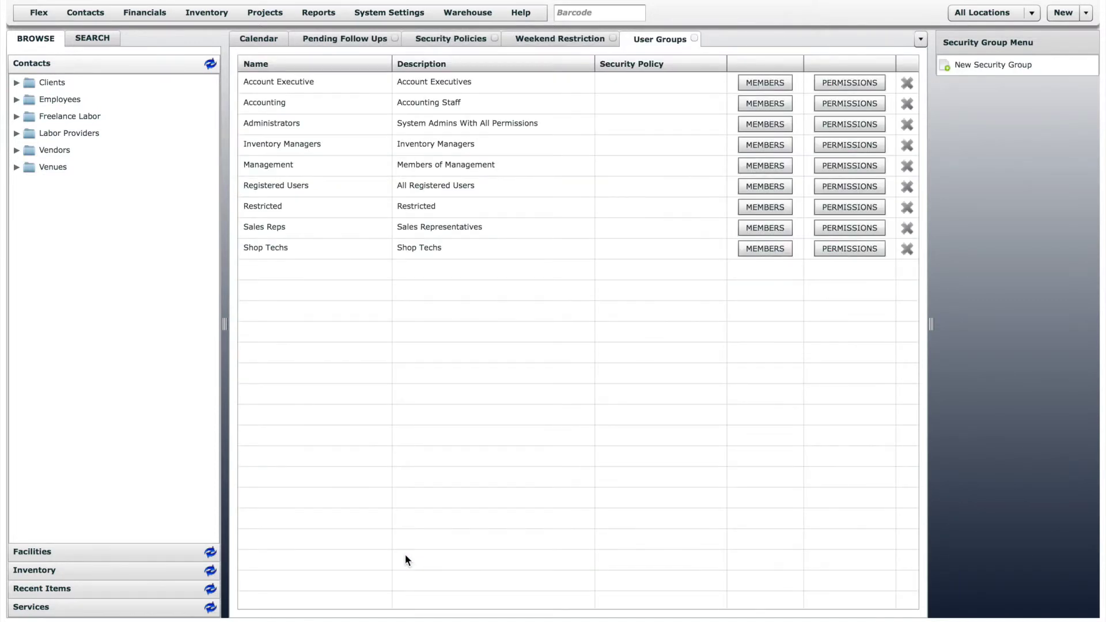
double_click(282, 247)
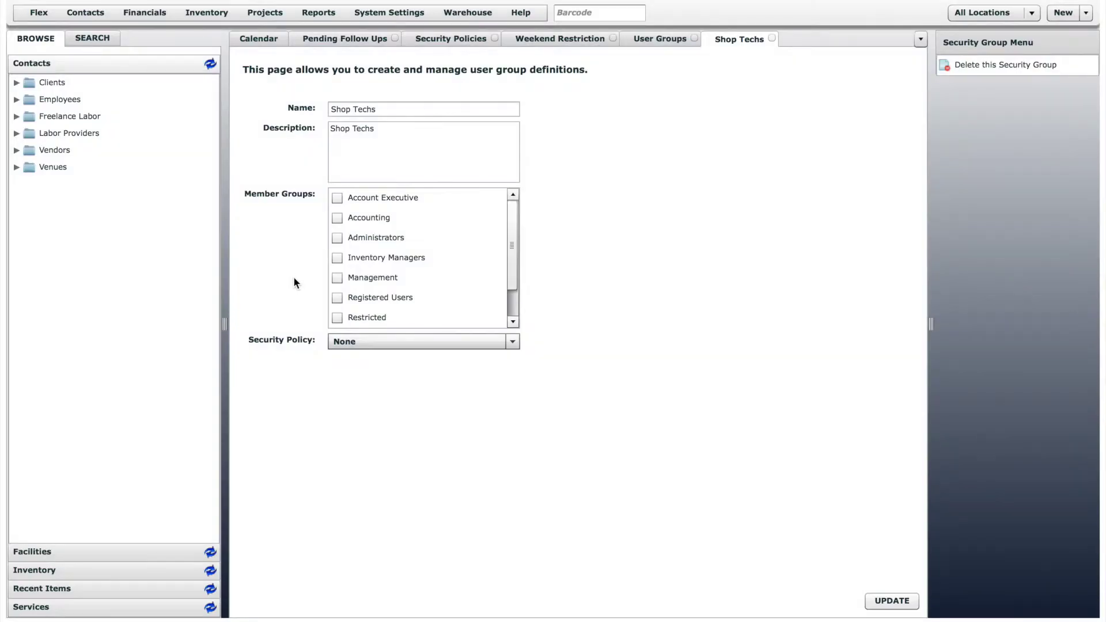
click(365, 343)
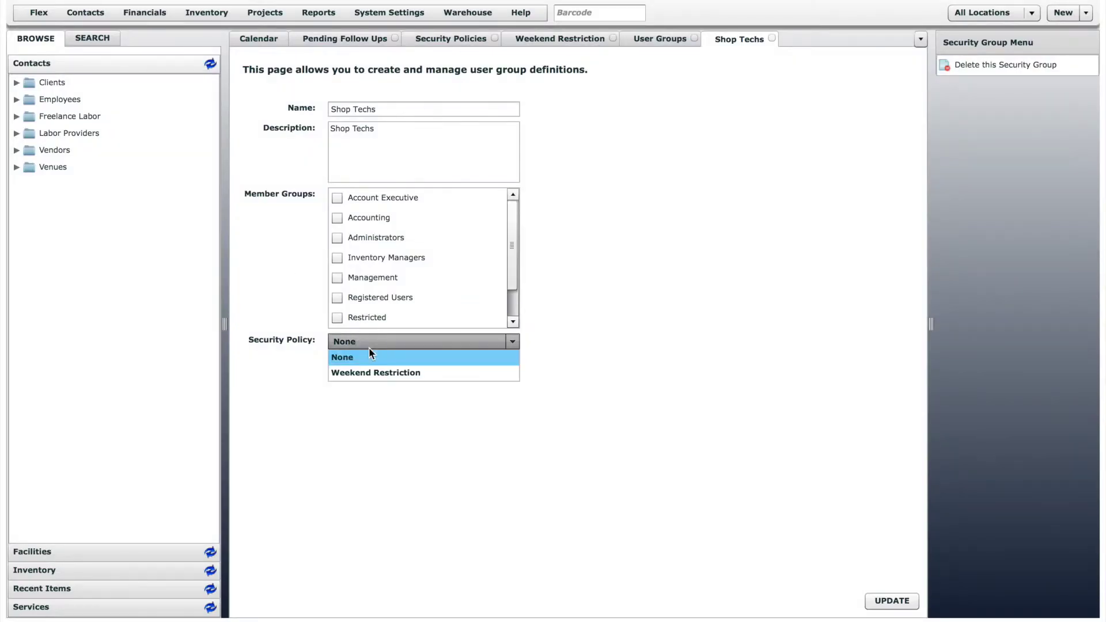
click(394, 375)
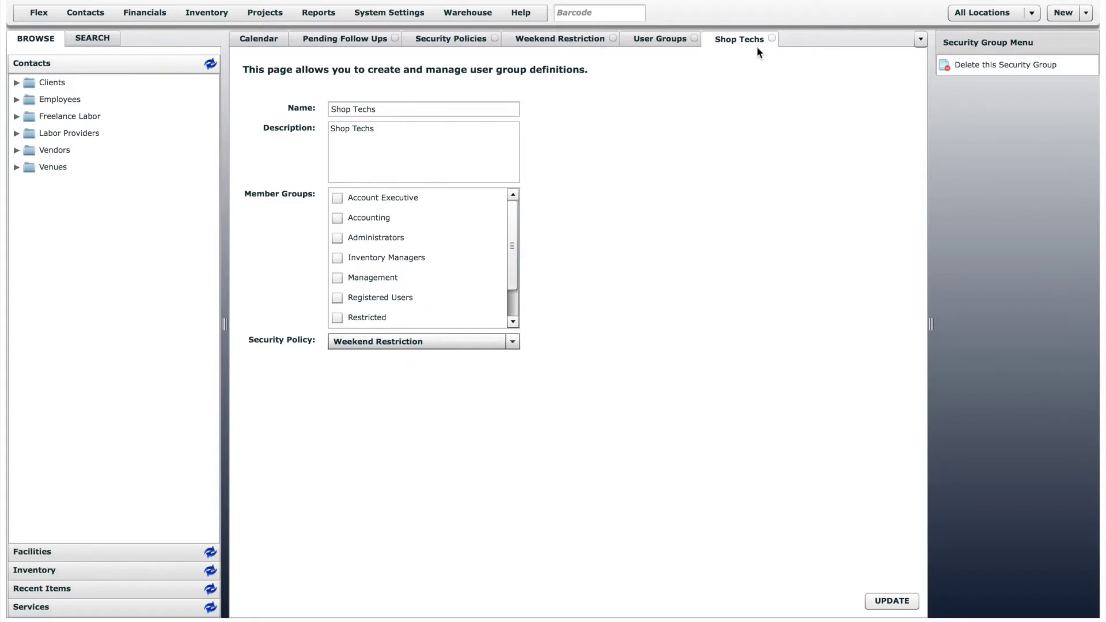
click(772, 39)
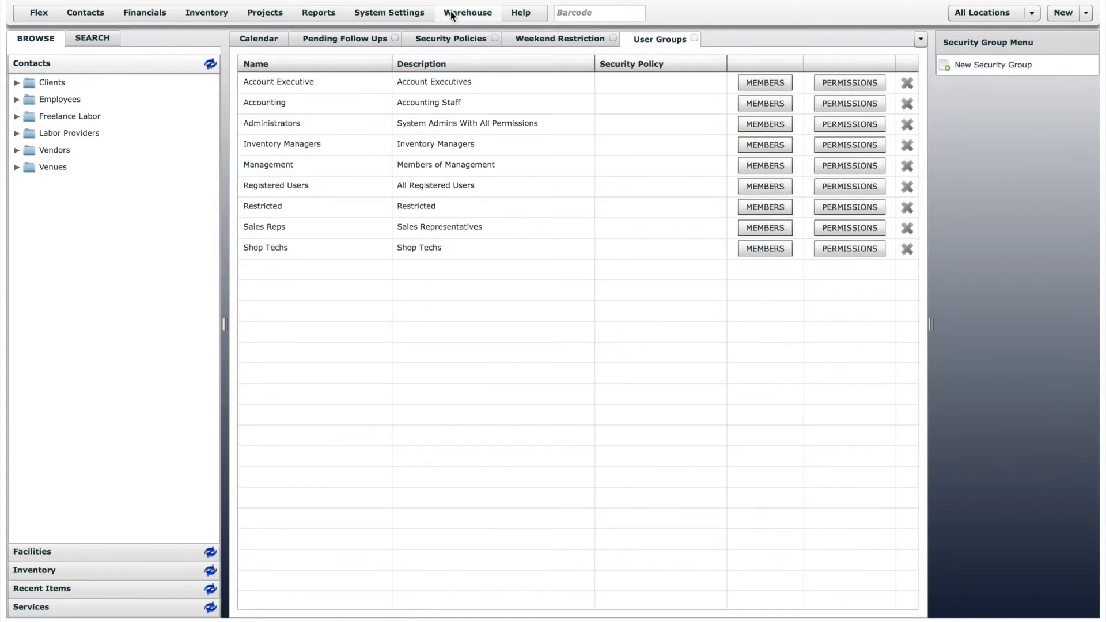
- In the system's user list, open the user registered on Mon Feb 3 and select Weekend Restriction as the security policy
click(402, 12)
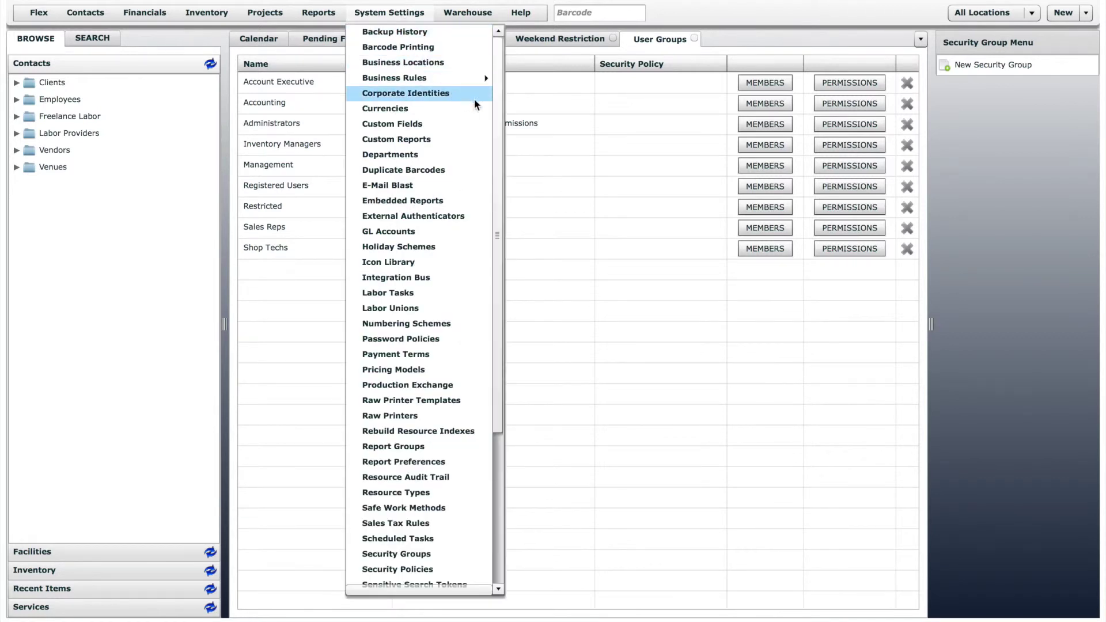
drag(498, 105, 499, 261)
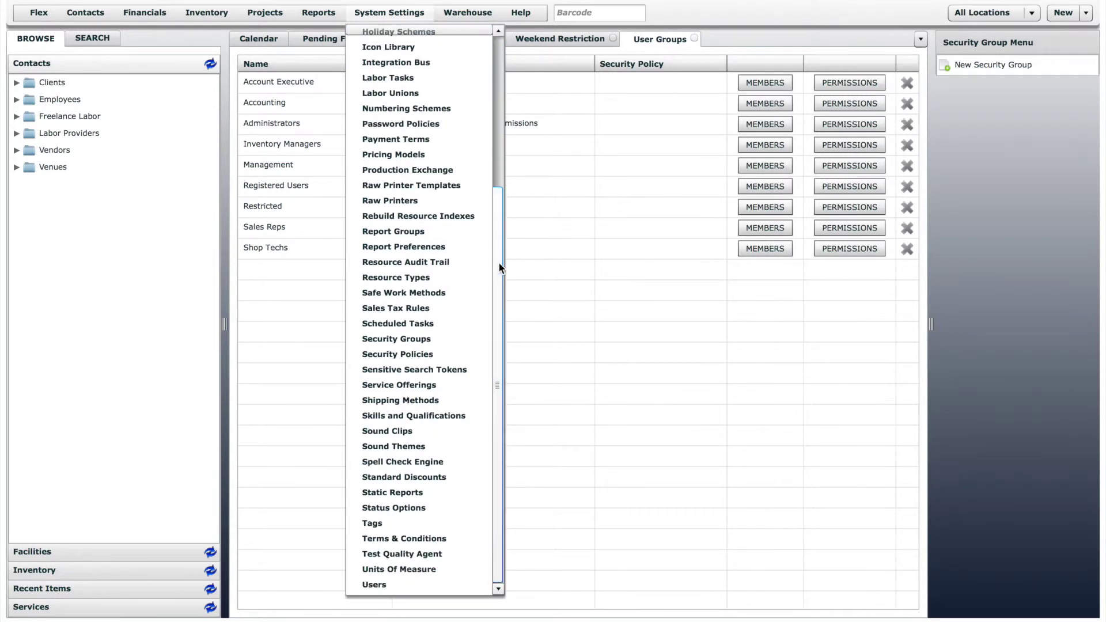
click(384, 585)
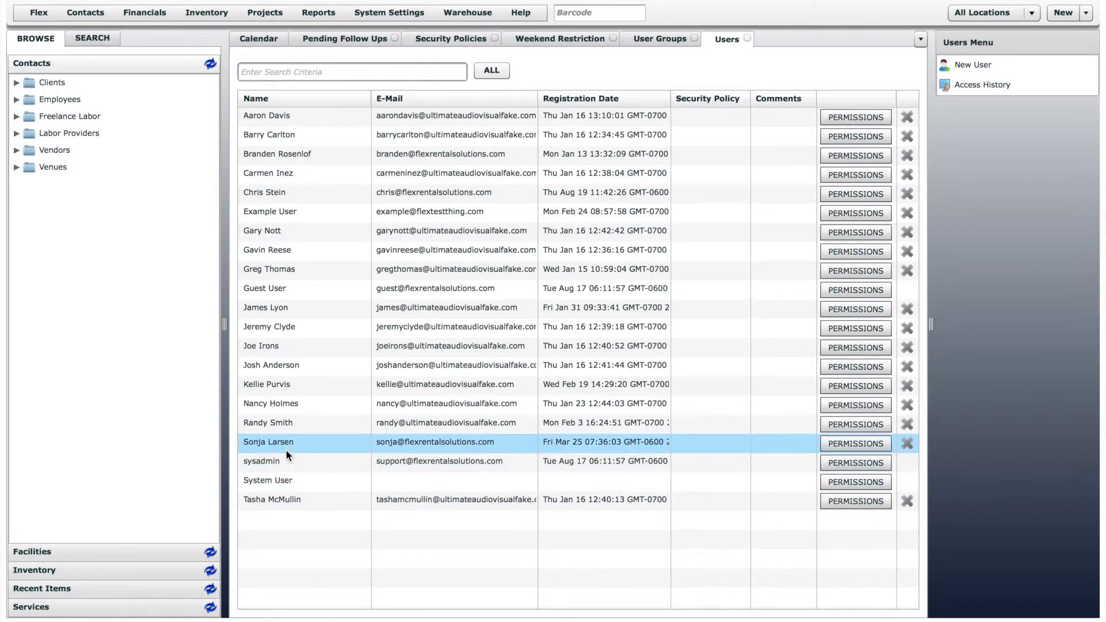
double_click(279, 424)
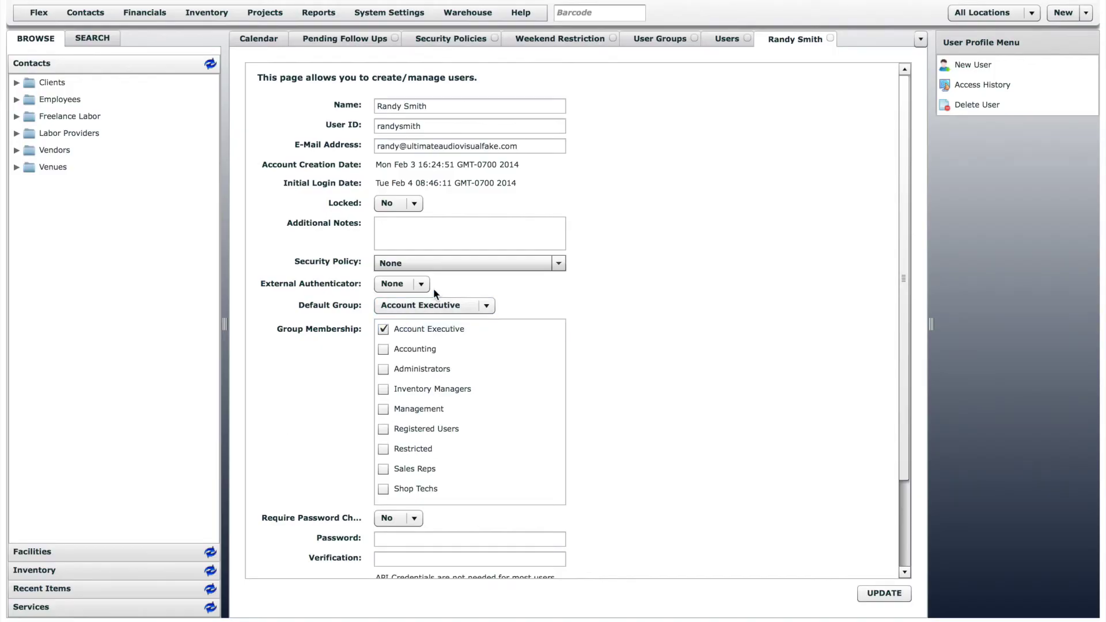
click(465, 261)
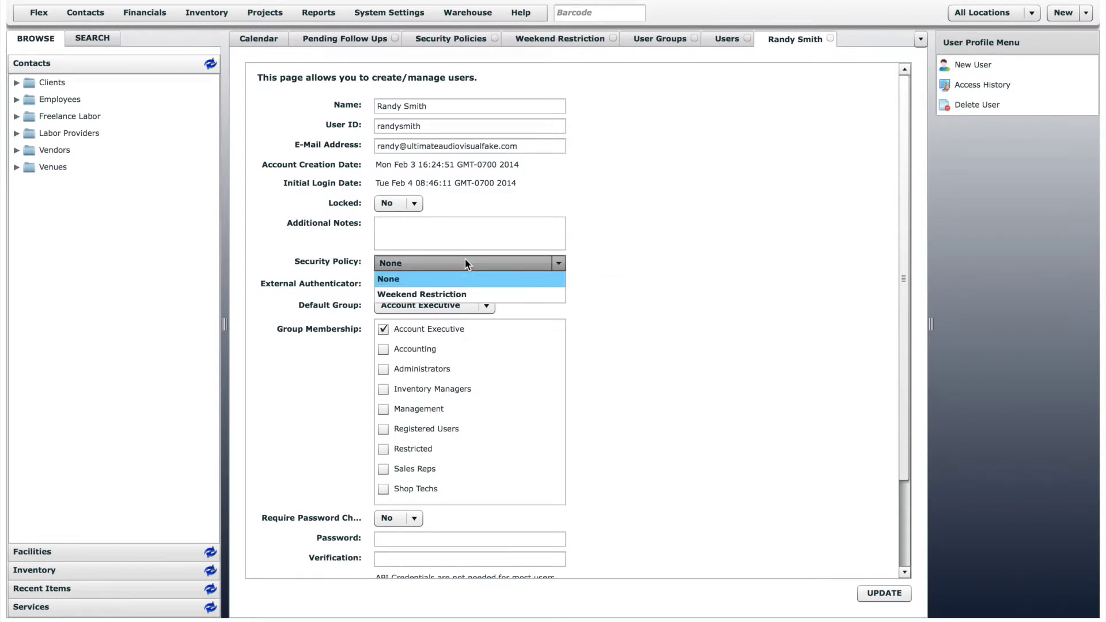
click(469, 295)
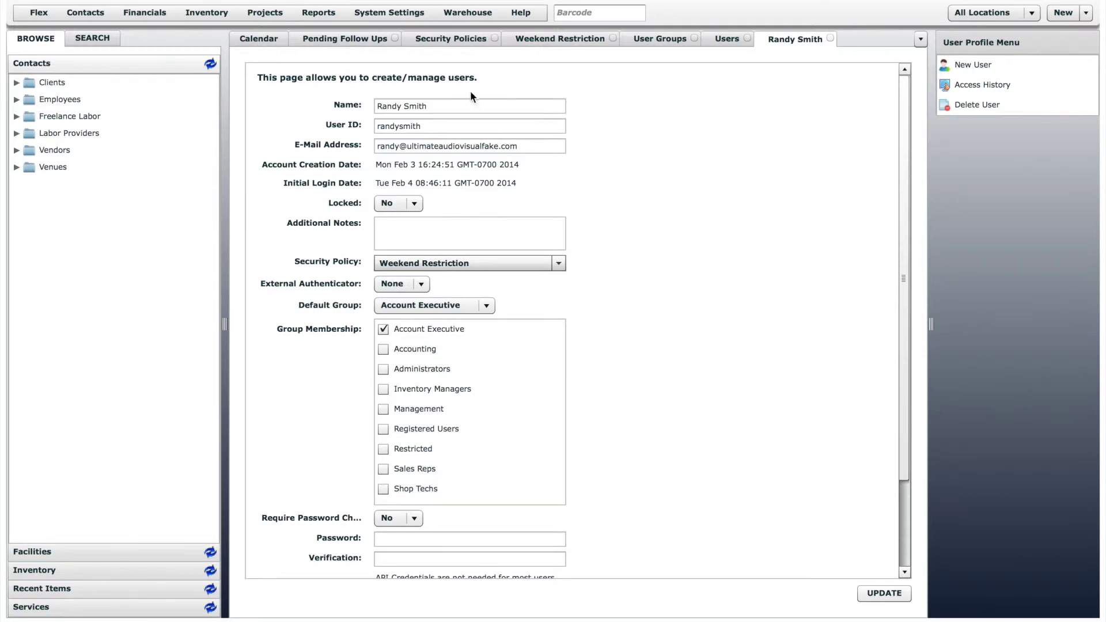
- Create another security policy named "Warehouse Only" with the description "Only lets users access Flex from the warehouse"
click(465, 40)
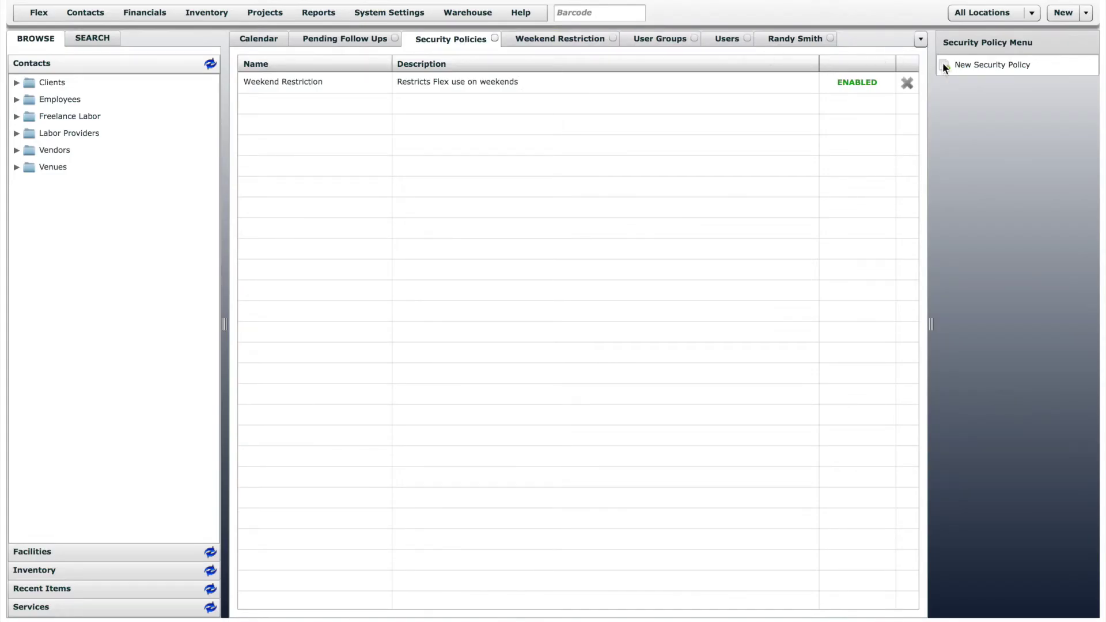
click(986, 69)
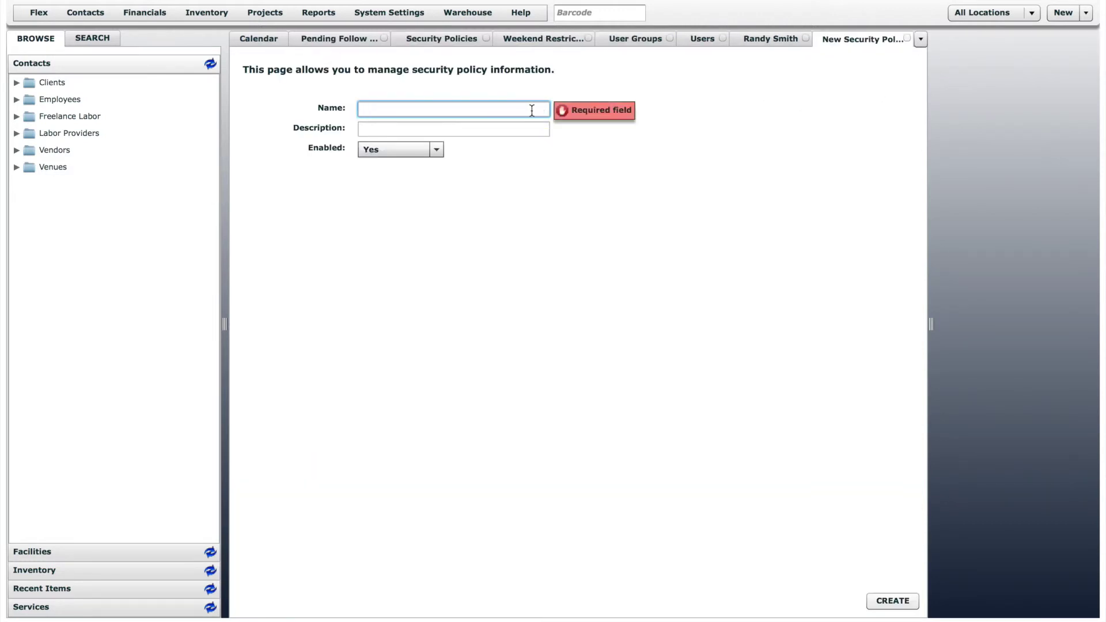
text(Warehouse Only)
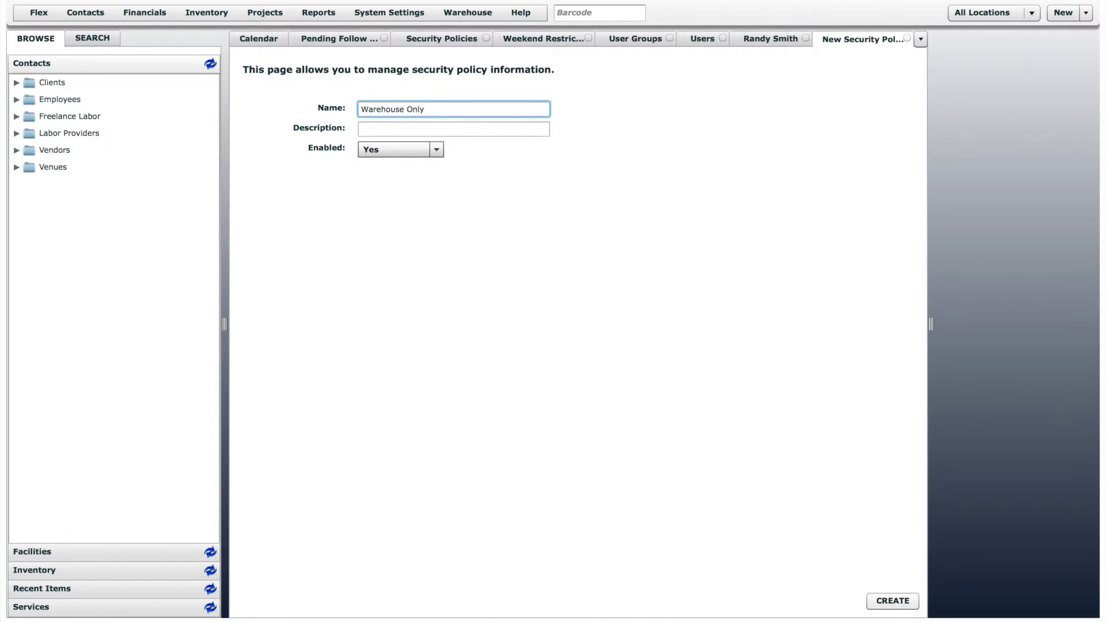
click(526, 126)
text(Only)
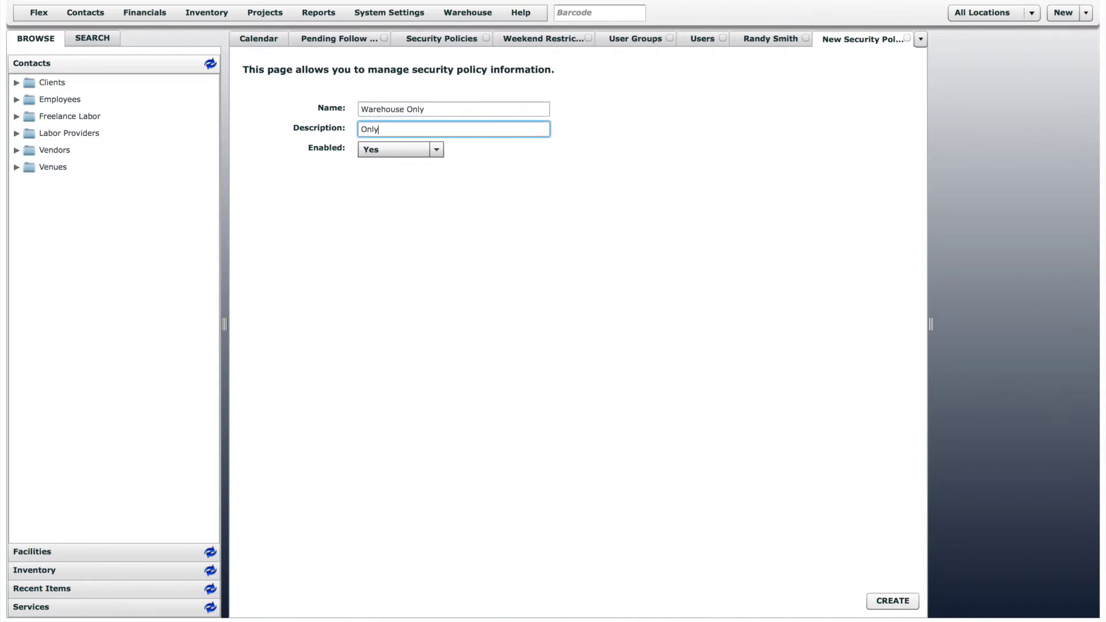
text( lets users access Flex from the warehouse)
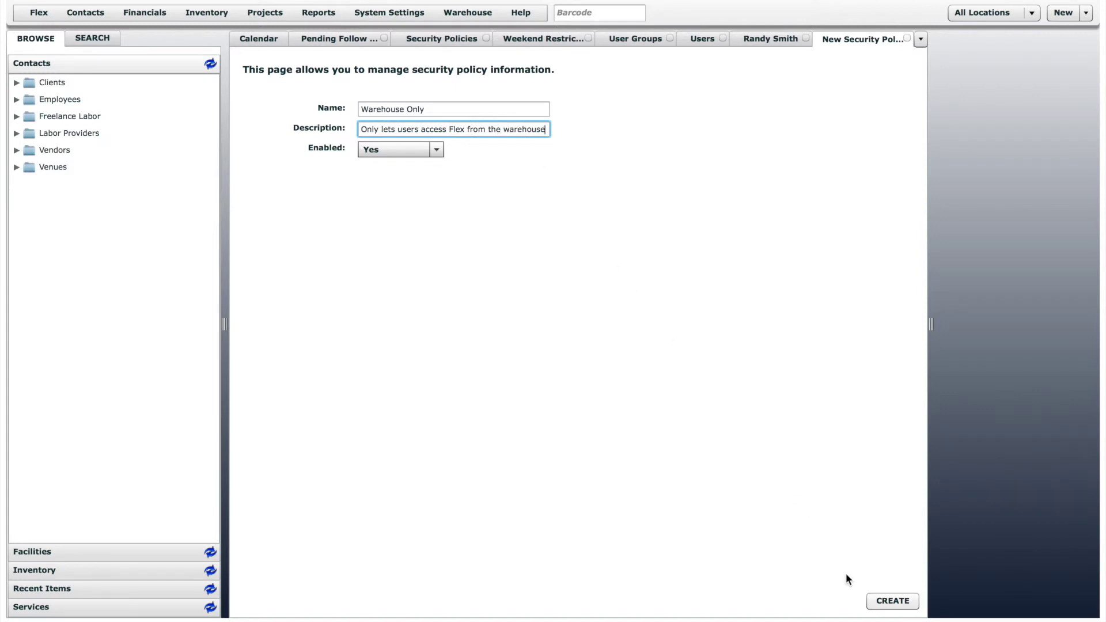
click(888, 605)
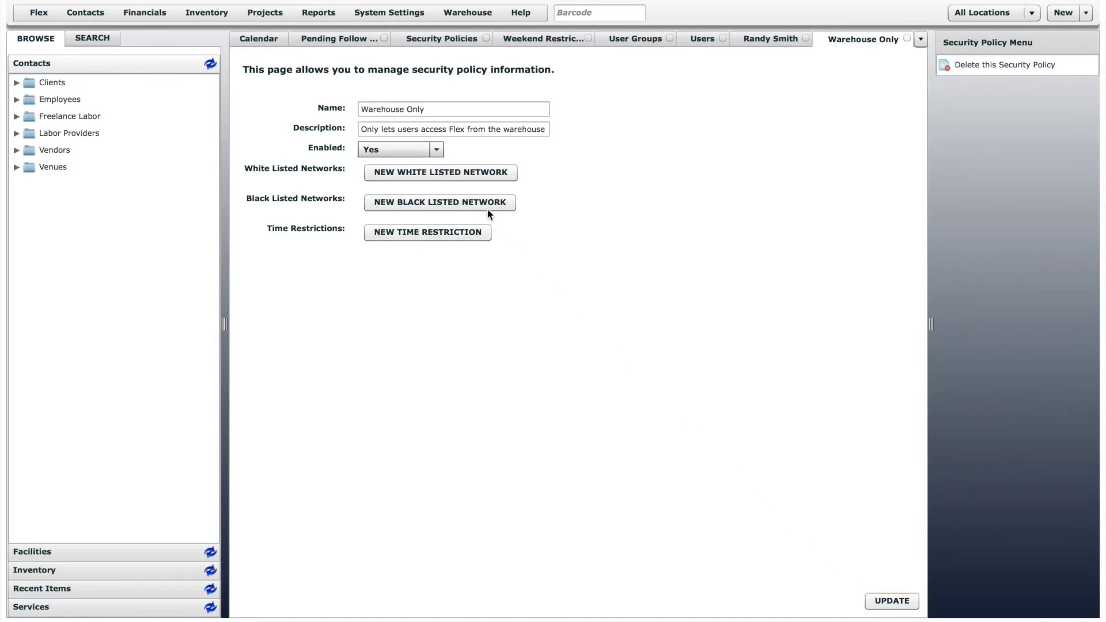
click(464, 172)
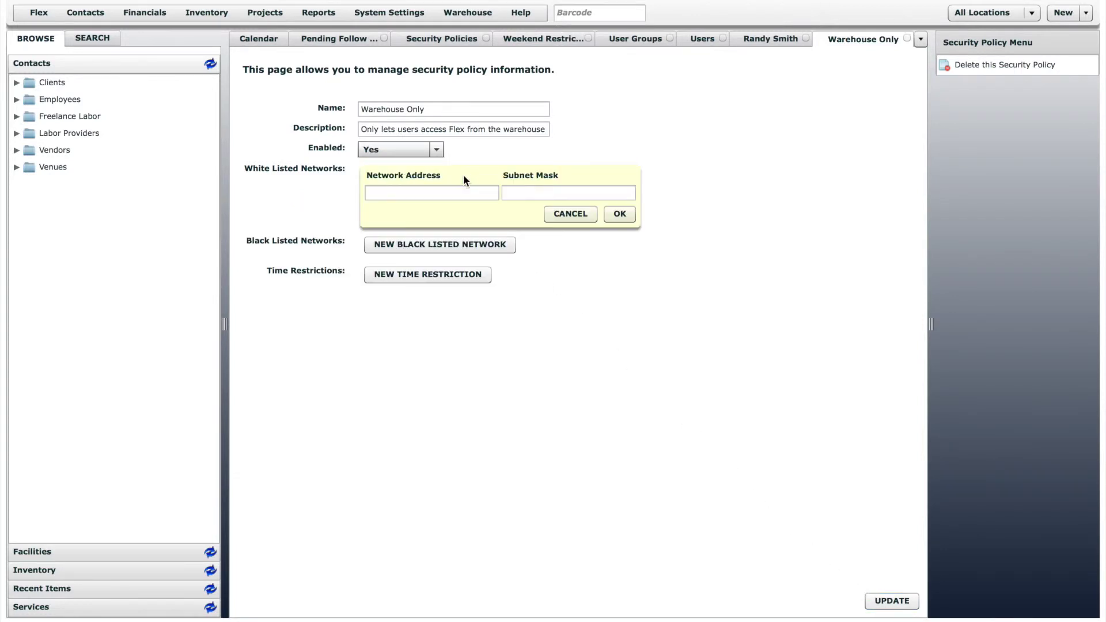
click(467, 193)
click(564, 215)
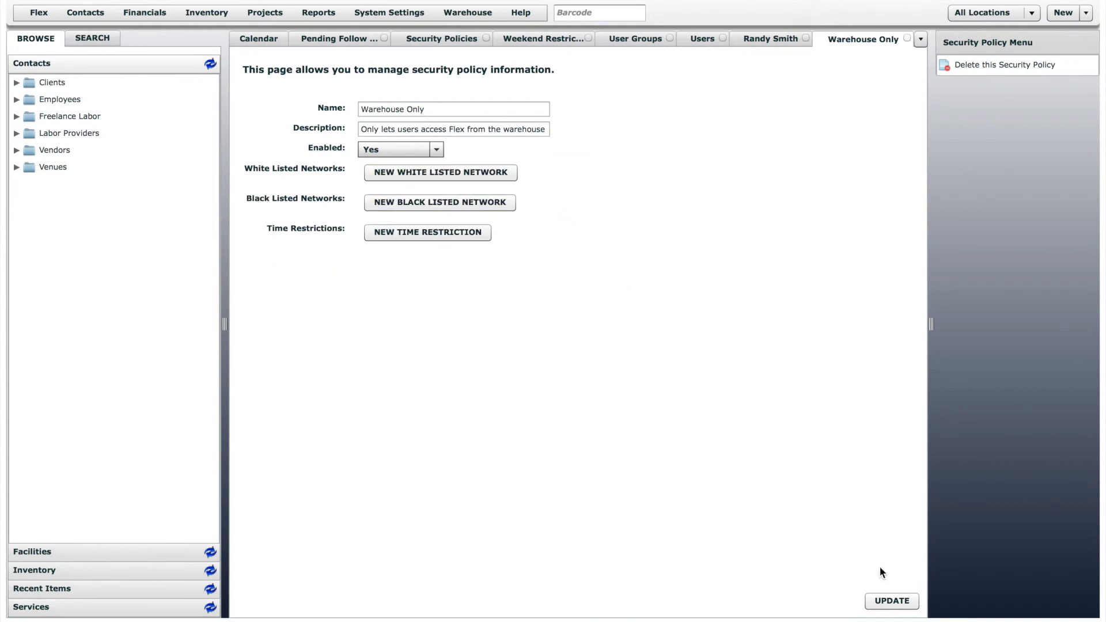